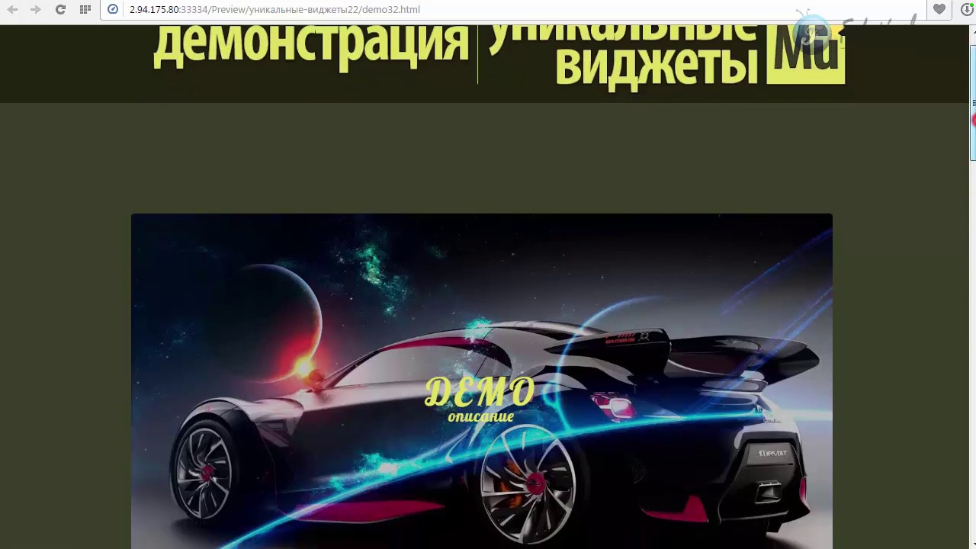
Examine how the tilted image effect behaves down the length of the demo32 page preview
{"action": "scroll", "coordinate": [461, 414], "scroll_direction": "down", "scroll_amount": 2}
{"action": "scroll", "coordinate": [974, 164], "scroll_direction": "down", "scroll_amount": 4}
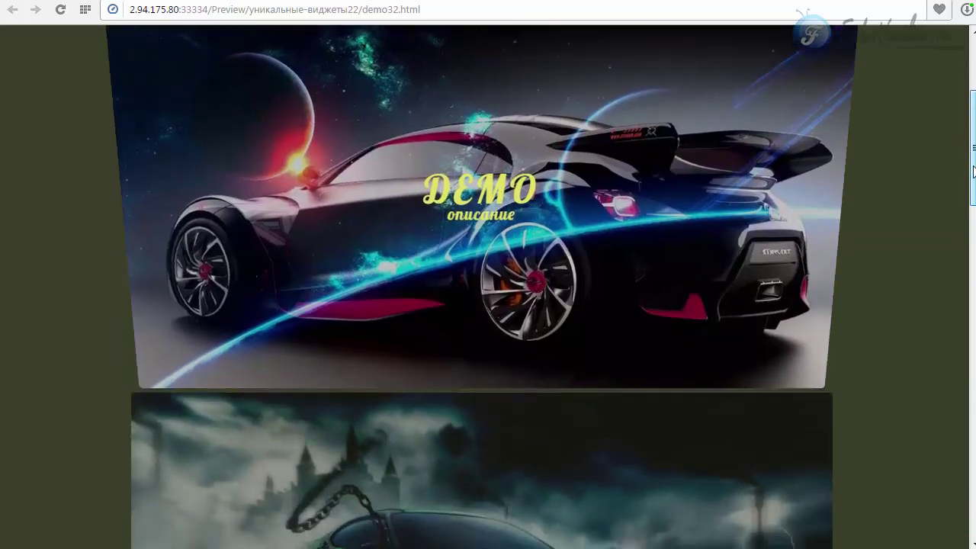
{"action": "scroll", "coordinate": [973, 165], "scroll_direction": "up", "scroll_amount": 1}
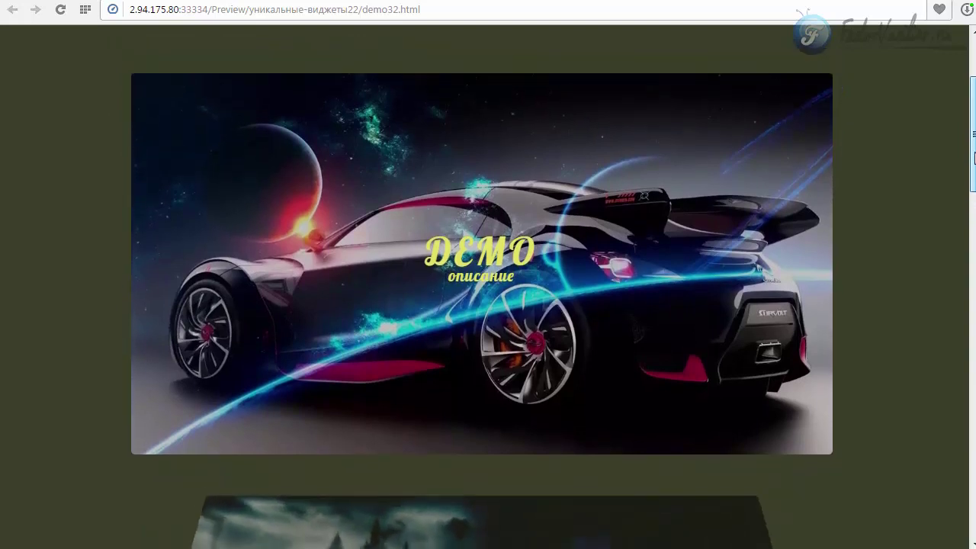
{"action": "left_click_drag", "start_coordinate": [974, 157], "coordinate": [907, 176]}
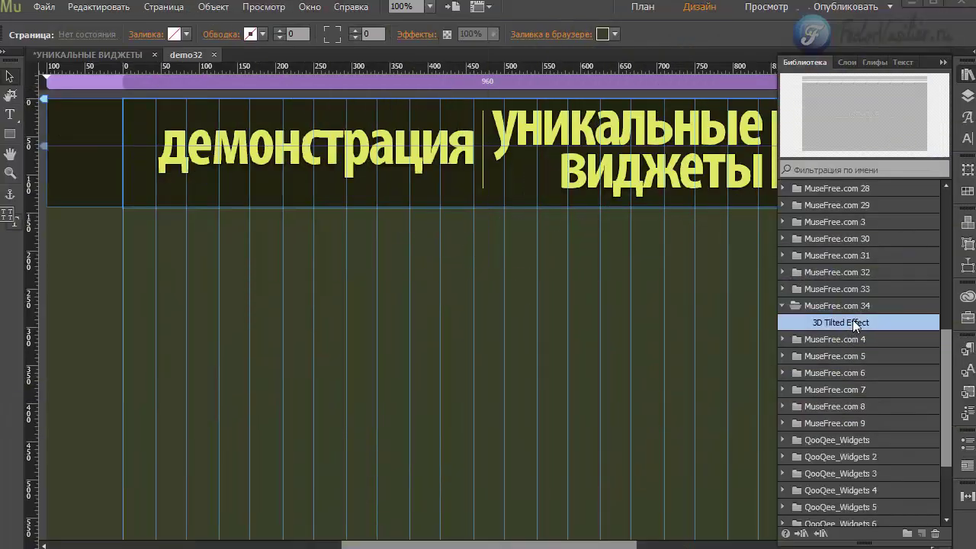
Place the 3D Tilted Effect widget from the MuseFree.com 34 library folder below the header of the demo32 page
{"action": "left_click_drag", "start_coordinate": [853, 320], "coordinate": [247, 241]}
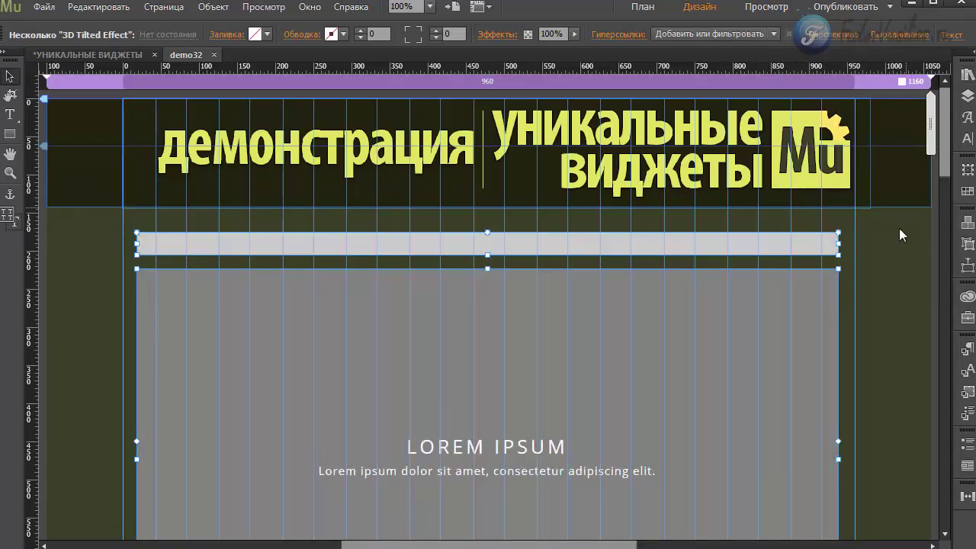
{"action": "scroll", "coordinate": [899, 228], "scroll_direction": "down", "scroll_amount": 3}
{"action": "left_click", "coordinate": [893, 177]}
{"action": "left_click", "coordinate": [780, 155]}
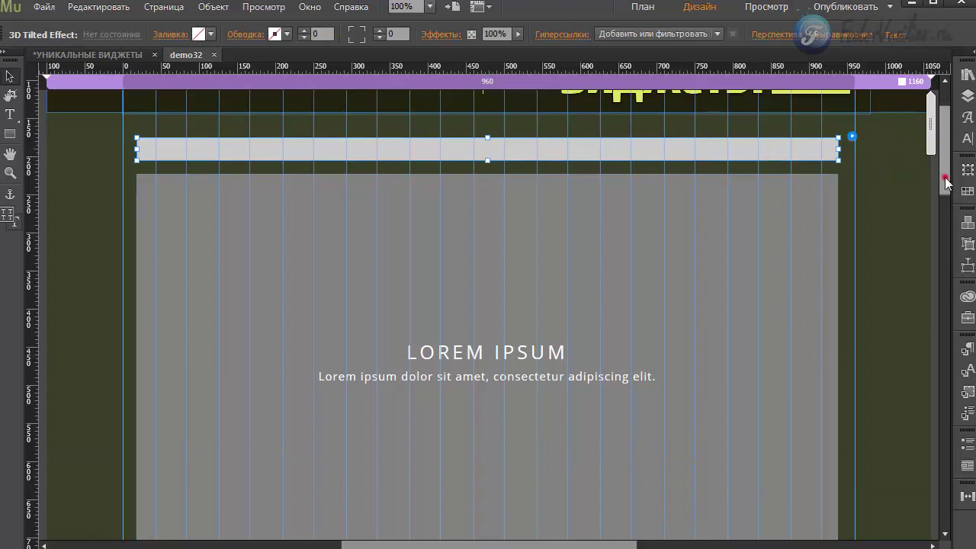
Load the image 560710_citroen_mashin.jpg into the large grey 3D Tilted Effect block
{"action": "scroll", "coordinate": [937, 176], "scroll_direction": "down", "scroll_amount": 1}
{"action": "left_click_drag", "start_coordinate": [551, 544], "coordinate": [639, 545]}
{"action": "left_click", "coordinate": [474, 294]}
{"action": "left_click", "coordinate": [592, 148]}
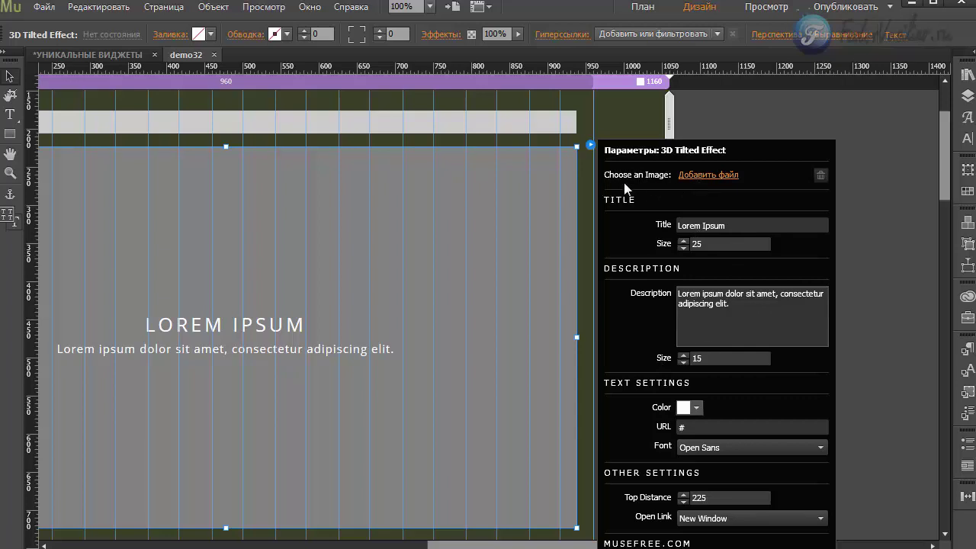
{"action": "left_click", "coordinate": [700, 177]}
{"action": "left_click", "coordinate": [249, 111]}
{"action": "double_click", "coordinate": [250, 110]}
Set the image widget's title to "демо" and its title size to 50
{"action": "left_click", "coordinate": [590, 145]}
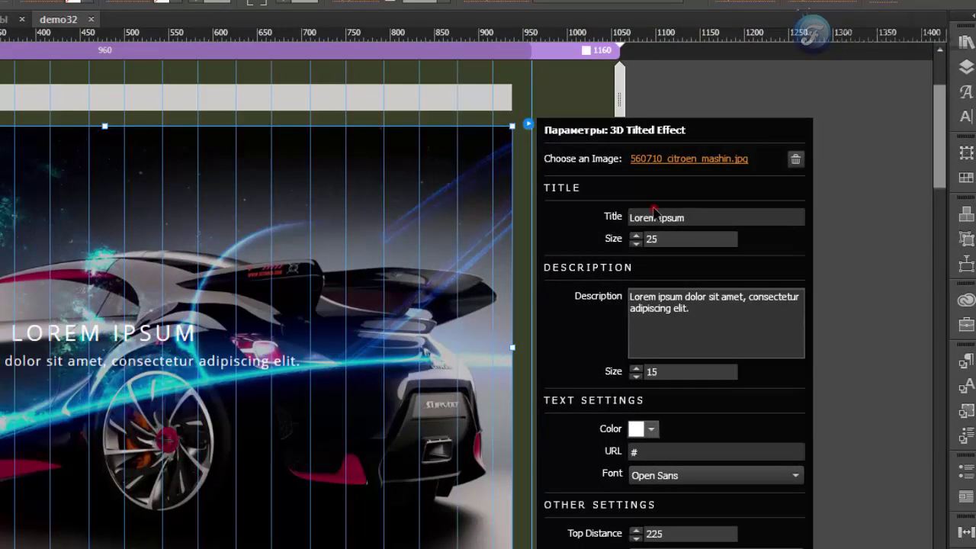
{"action": "left_click", "coordinate": [654, 218]}
{"action": "type", "text": "демо"}
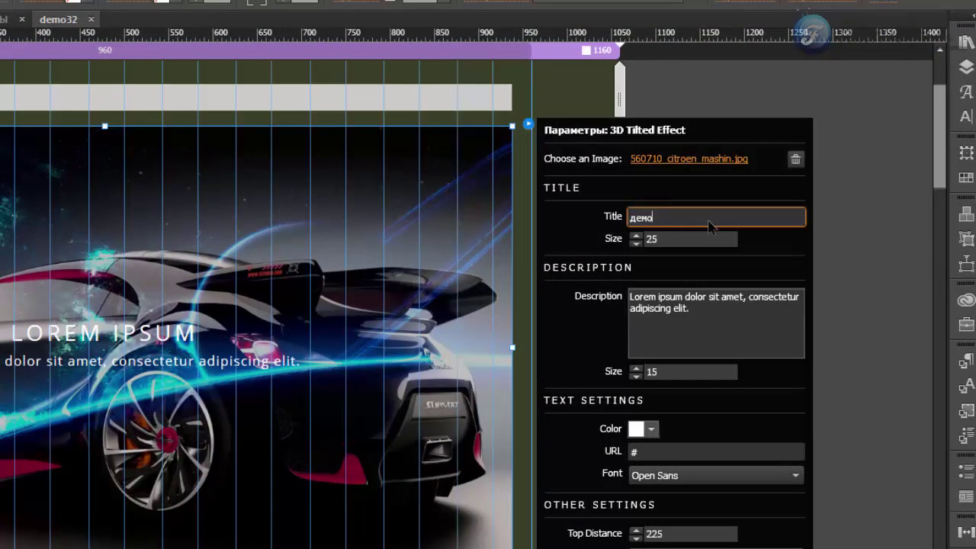
{"action": "key", "text": "Return"}
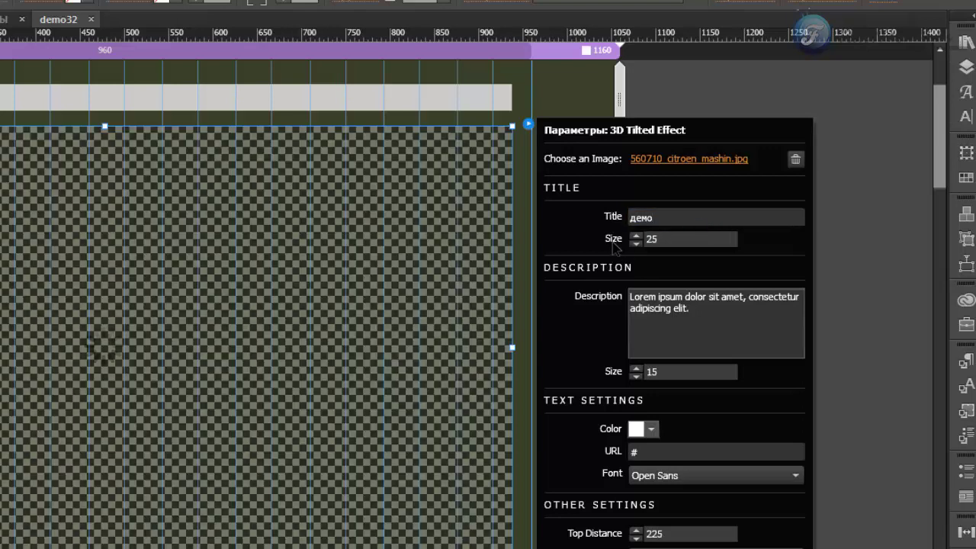
{"action": "double_click", "coordinate": [653, 241]}
{"action": "type", "text": "50"}
{"action": "key", "text": "Return"}
Replace the image widget's description with "описание" and set the description size to 20
{"action": "left_click", "coordinate": [666, 313]}
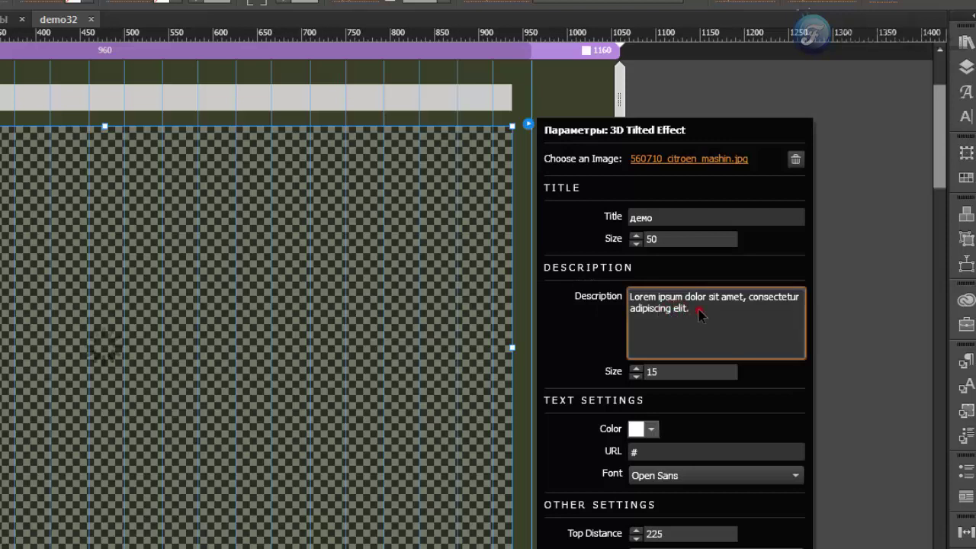
{"action": "key", "text": "ctrl+a"}
{"action": "key", "text": "BackSpace"}
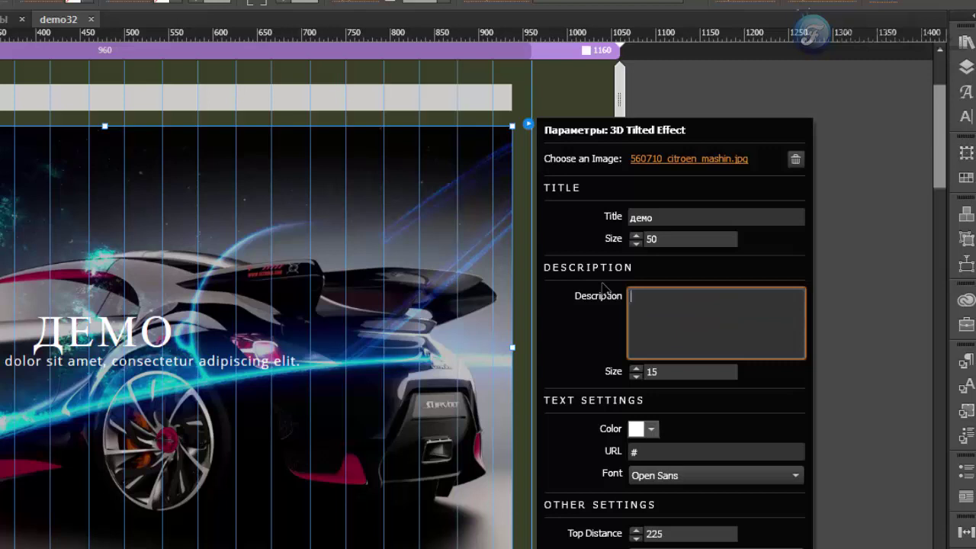
{"action": "type", "text": "описание"}
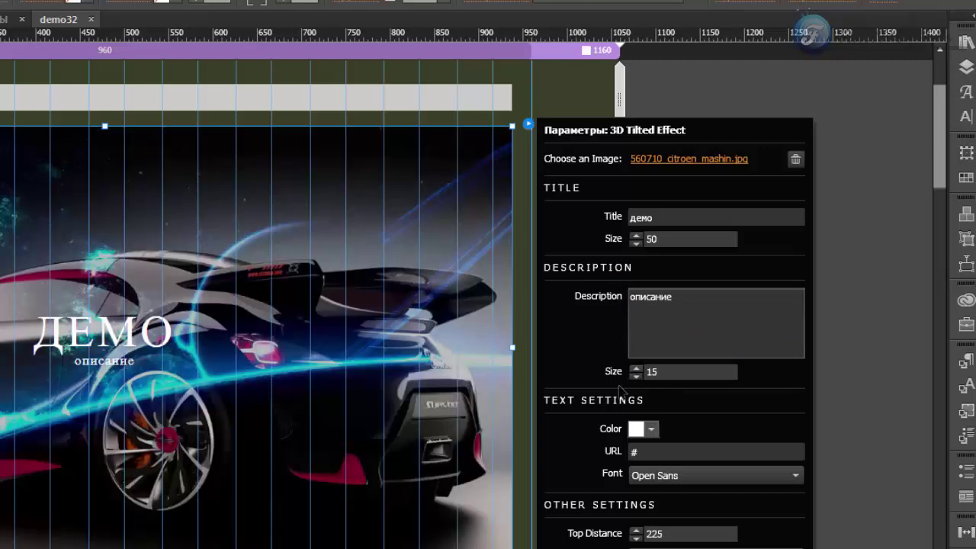
{"action": "left_click", "coordinate": [658, 373]}
{"action": "double_click", "coordinate": [662, 374]}
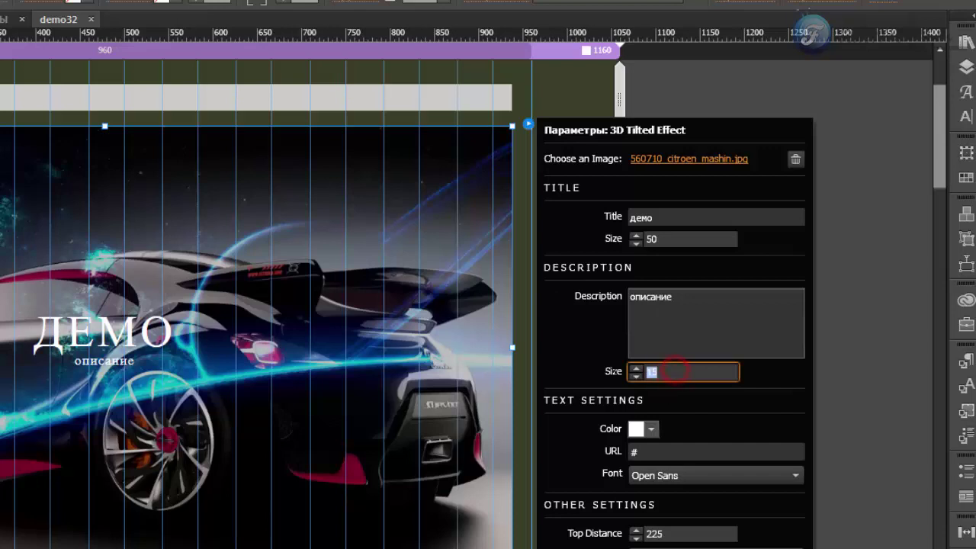
{"action": "type", "text": "20"}
{"action": "key", "text": "Return"}
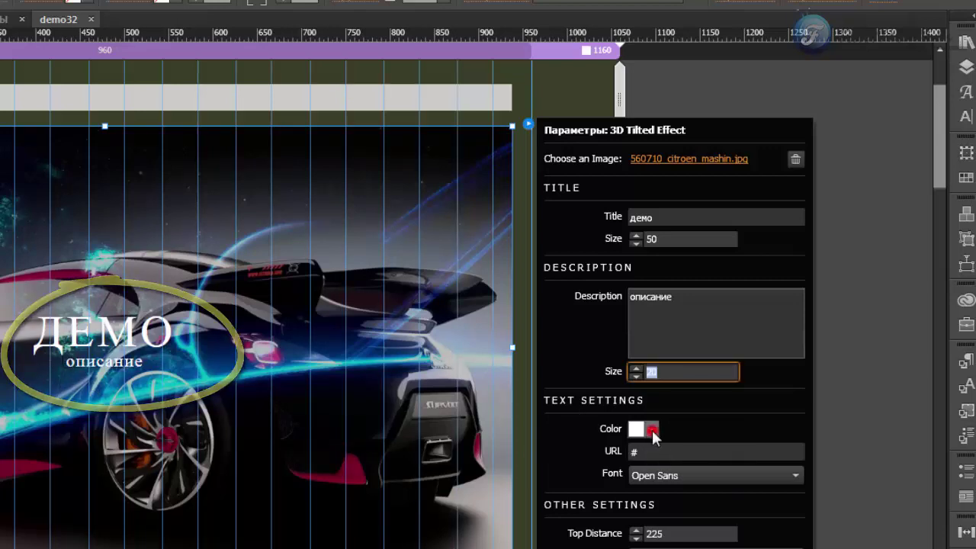
Set the widget's text color to yellow E1E15F and its font to Lobster
{"action": "left_click", "coordinate": [652, 432]}
{"action": "left_click", "coordinate": [717, 480]}
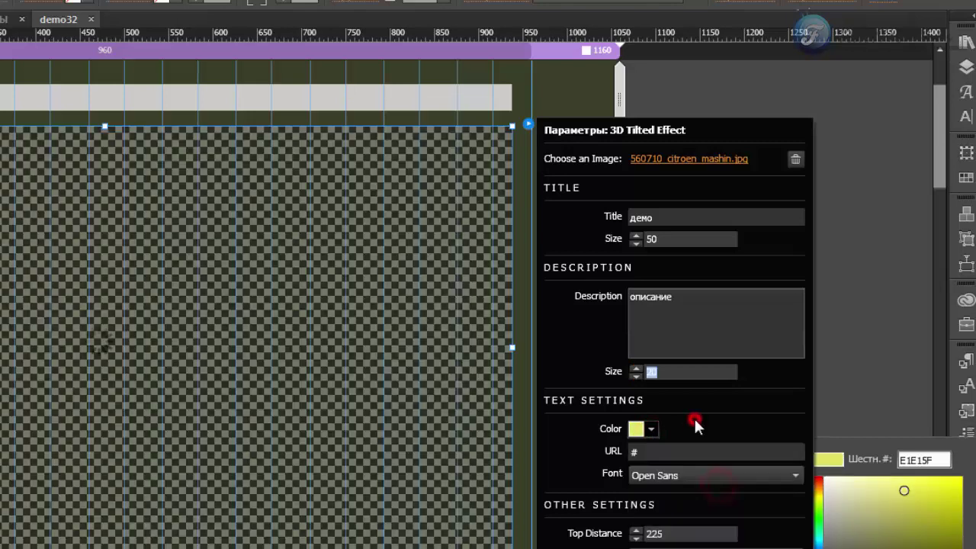
{"action": "left_click", "coordinate": [603, 434]}
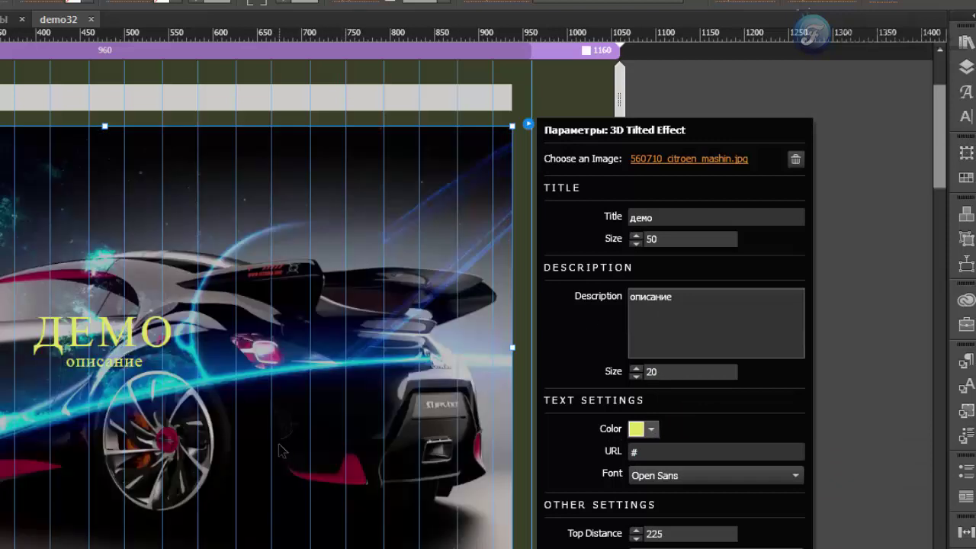
{"action": "left_click", "coordinate": [658, 451]}
{"action": "double_click", "coordinate": [657, 451]}
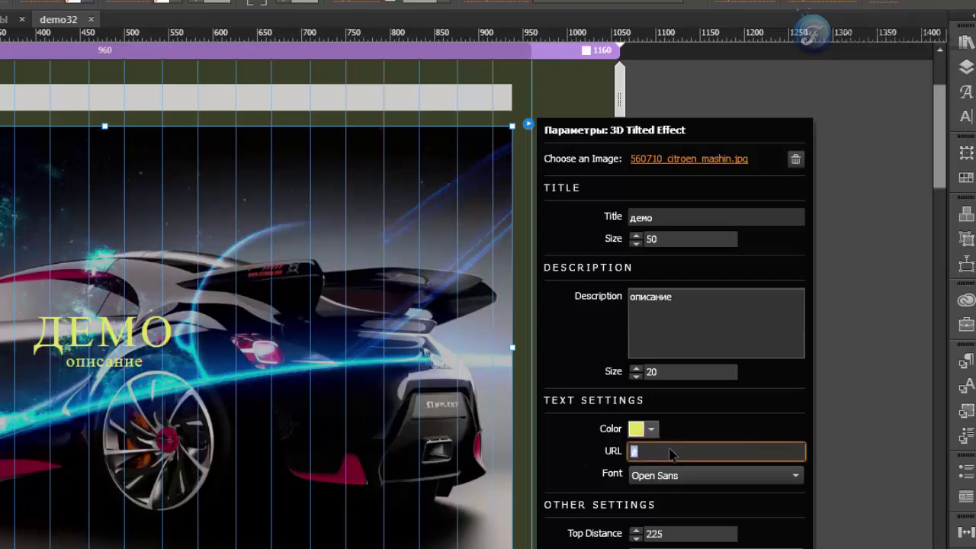
{"action": "left_click", "coordinate": [647, 478]}
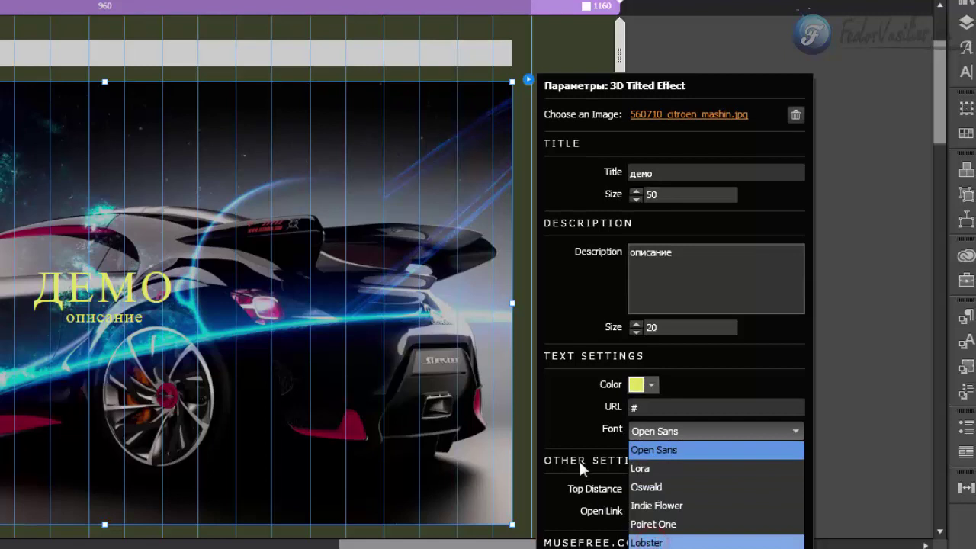
{"action": "key", "text": "Return"}
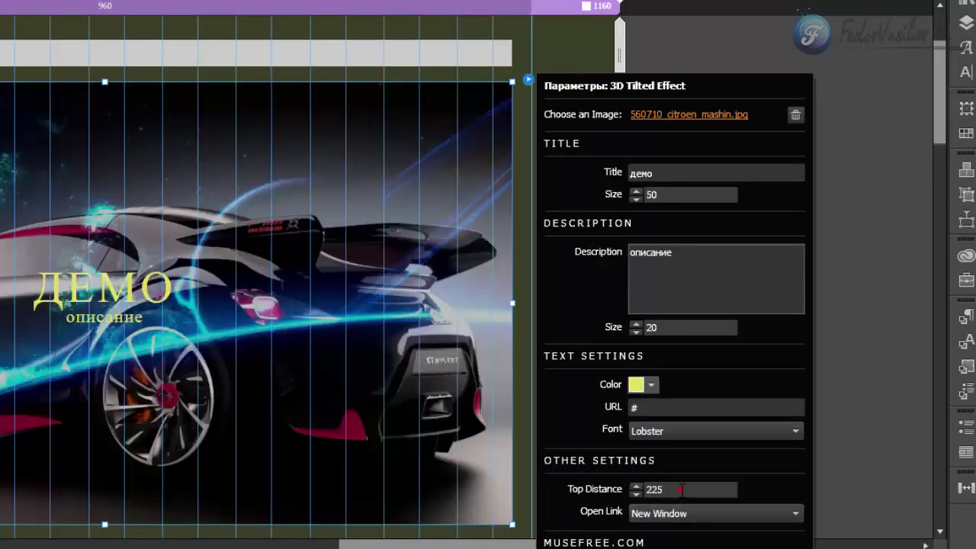
Review the widget's Top Distance, URL and Open Link settings
{"action": "left_click", "coordinate": [679, 489]}
{"action": "double_click", "coordinate": [679, 489]}
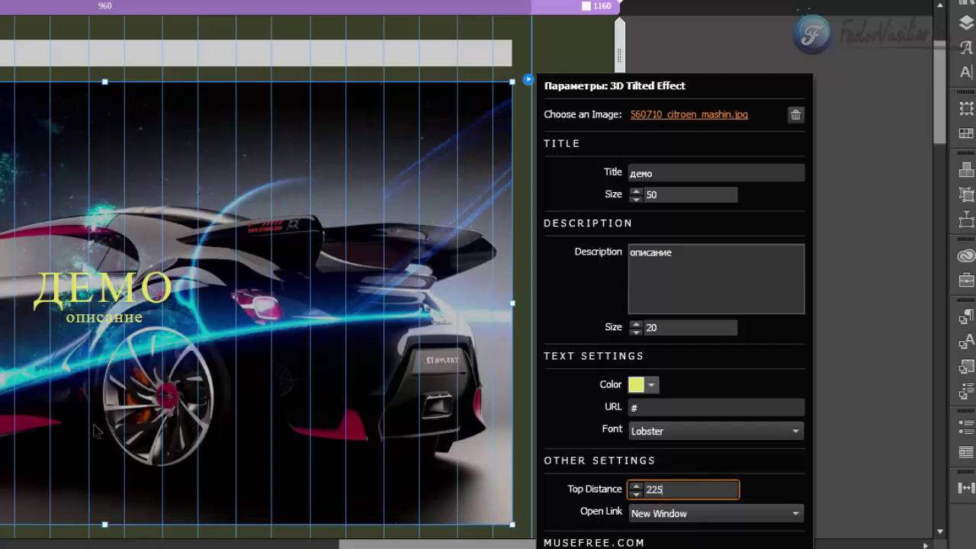
{"action": "double_click", "coordinate": [675, 493]}
{"action": "left_click", "coordinate": [675, 491]}
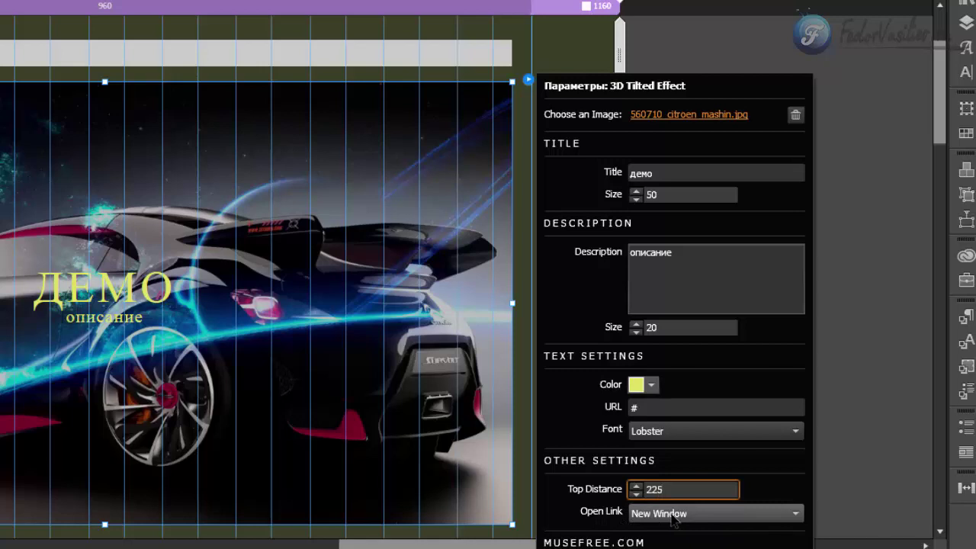
{"action": "left_click", "coordinate": [654, 408]}
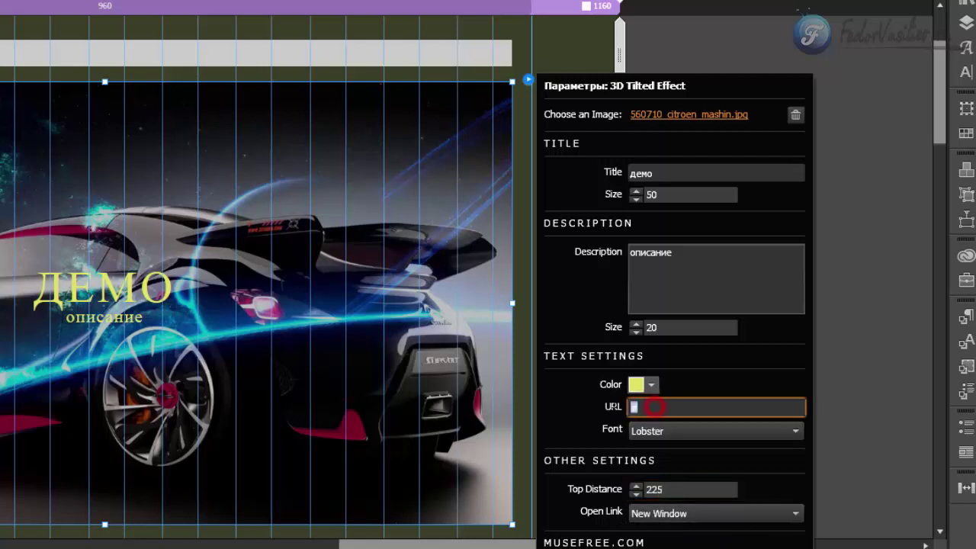
{"action": "left_click", "coordinate": [644, 516]}
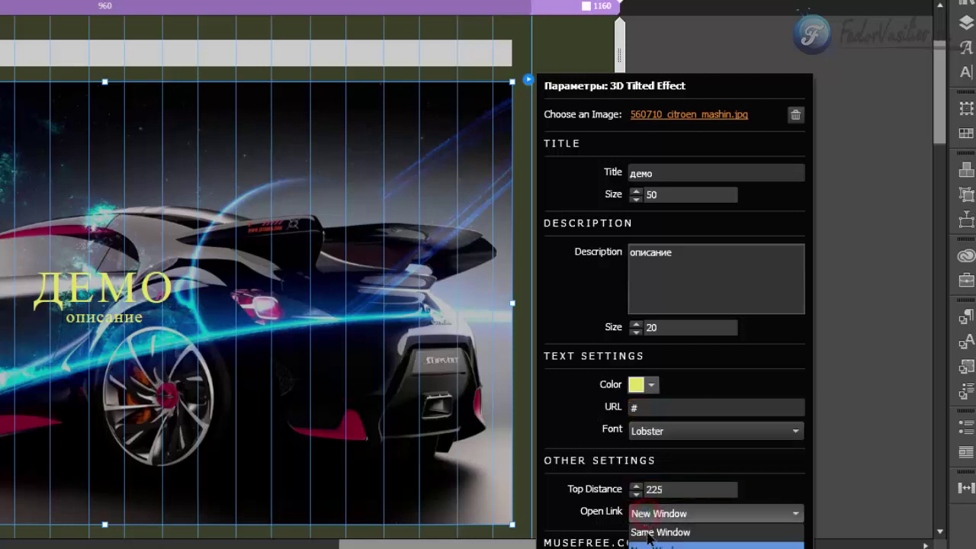
{"action": "left_click", "coordinate": [578, 515]}
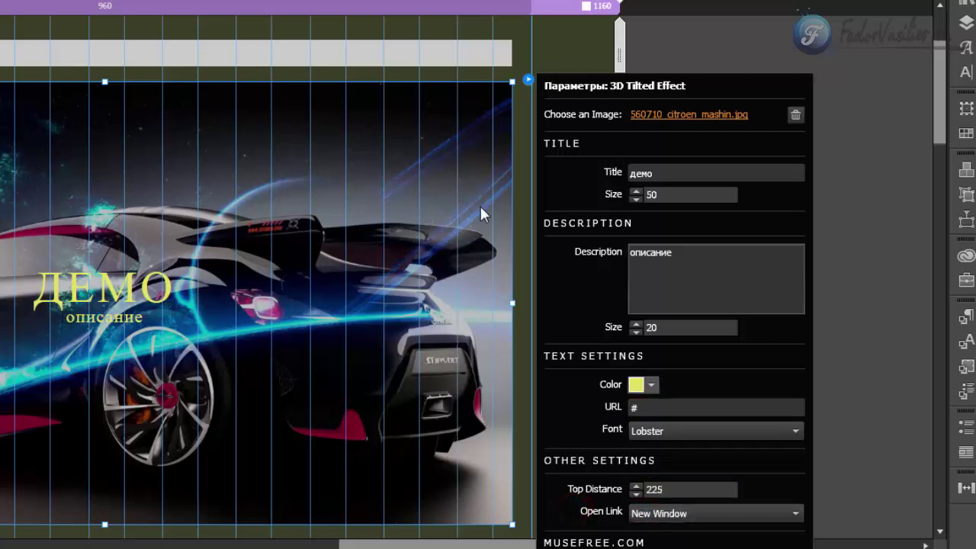
Duplicate the configured image widget twice down the page, aligning the first copy directly beneath the original
{"action": "left_click", "coordinate": [423, 185]}
{"action": "left_click_drag", "start_coordinate": [944, 119], "coordinate": [939, 229]}
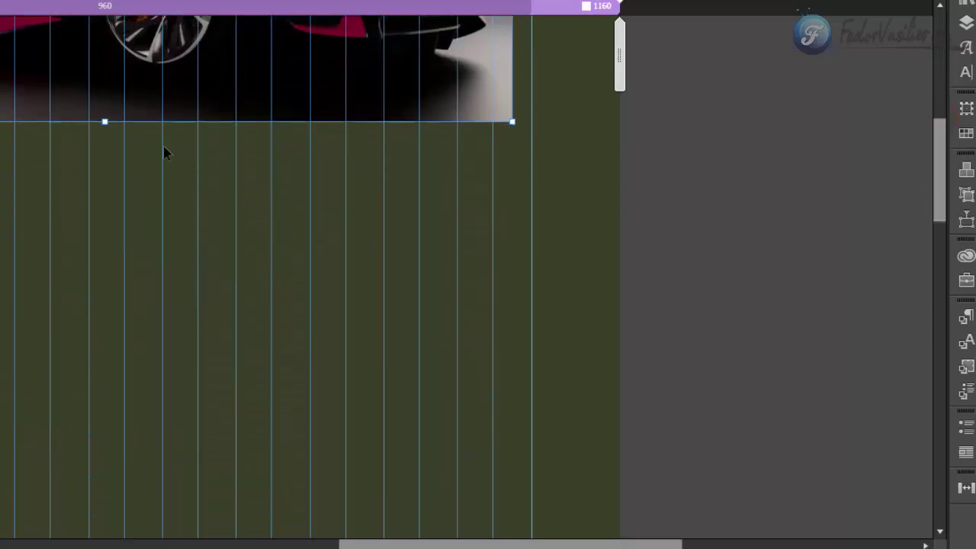
{"action": "left_click", "coordinate": [145, 92]}
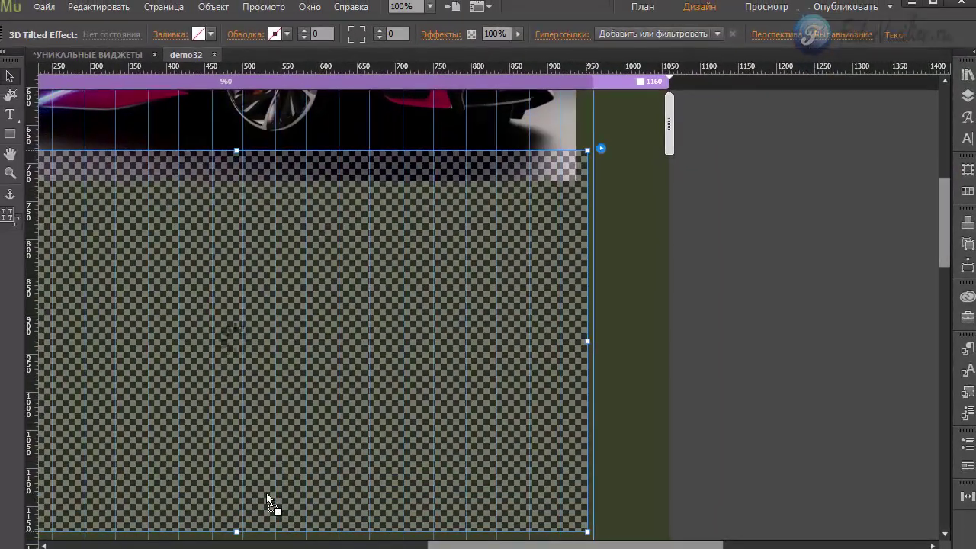
{"action": "left_click_drag", "start_coordinate": [283, 246], "coordinate": [445, 523]}
{"action": "left_click_drag", "start_coordinate": [483, 209], "coordinate": [466, 241]}
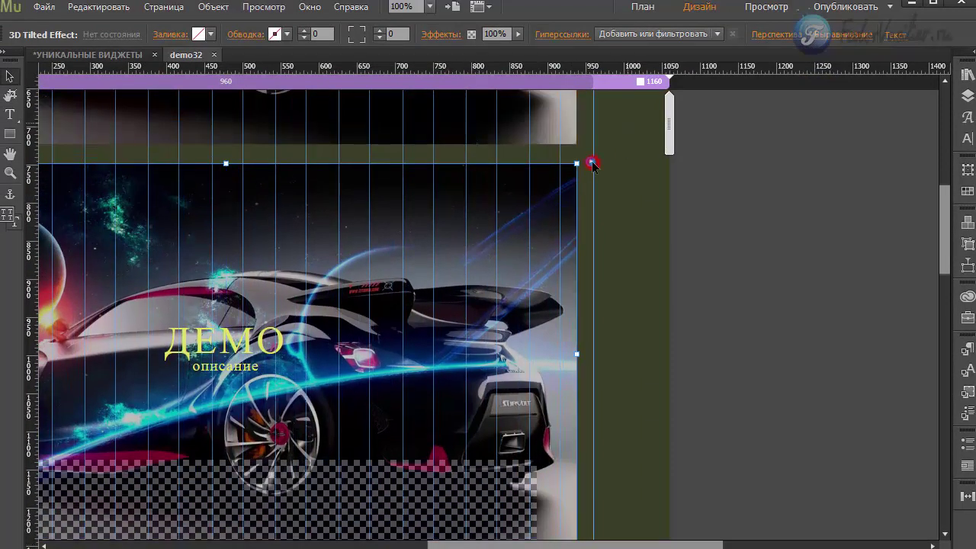
Replace the picture in the first copied widget with the green car image
{"action": "left_click", "coordinate": [592, 164]}
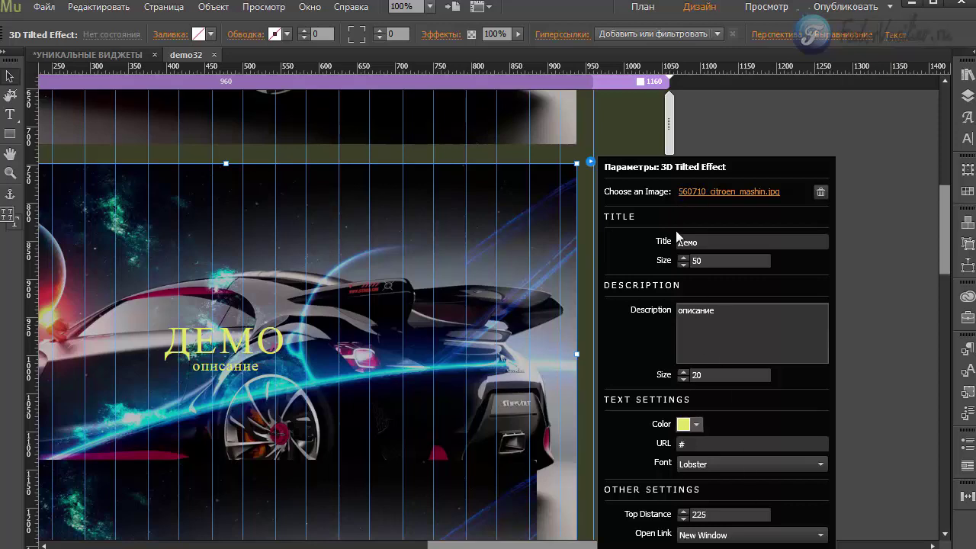
{"action": "left_click", "coordinate": [709, 198]}
{"action": "double_click", "coordinate": [321, 116]}
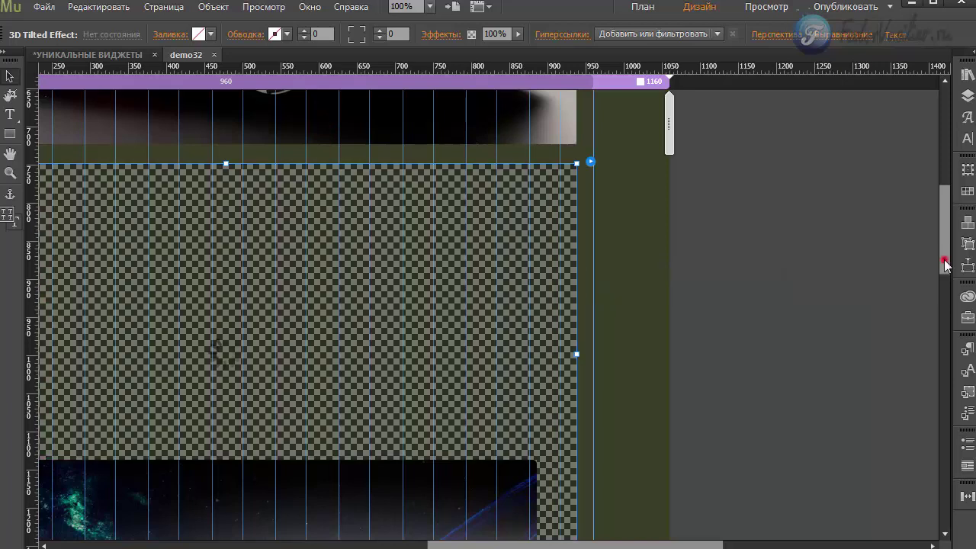
Move the second copied widget beneath the first copy and align their edges, leaving a small gap
{"action": "scroll", "coordinate": [946, 264], "scroll_direction": "down", "scroll_amount": 5}
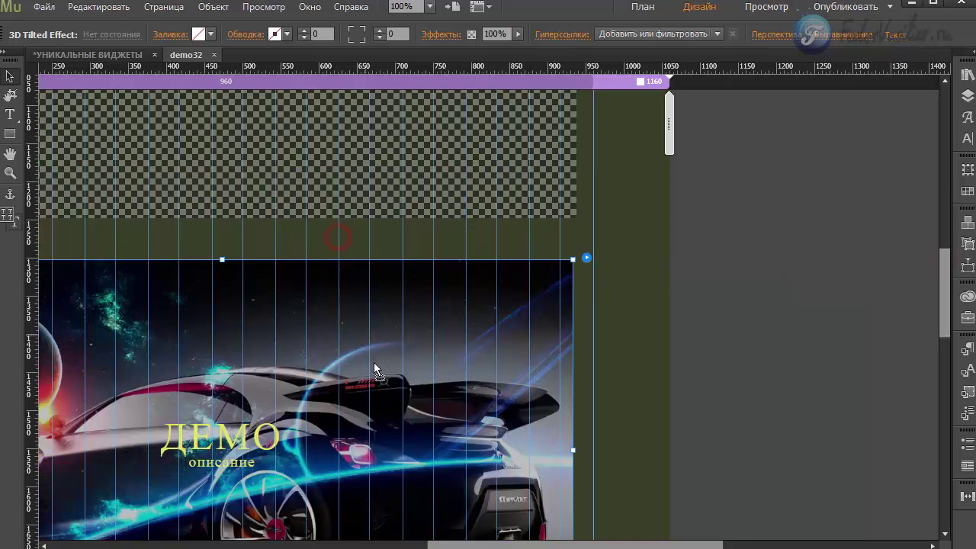
{"action": "left_click", "coordinate": [583, 242]}
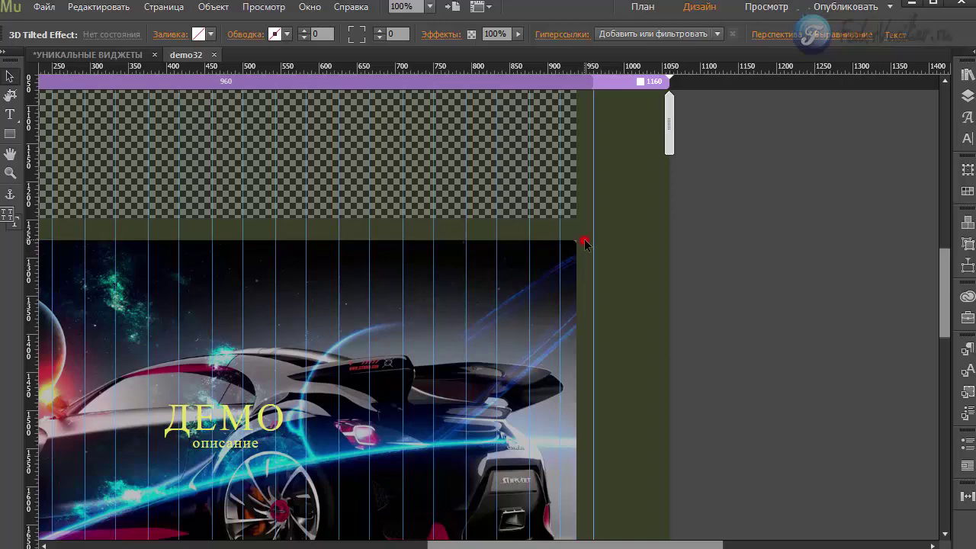
{"action": "left_click", "coordinate": [574, 255]}
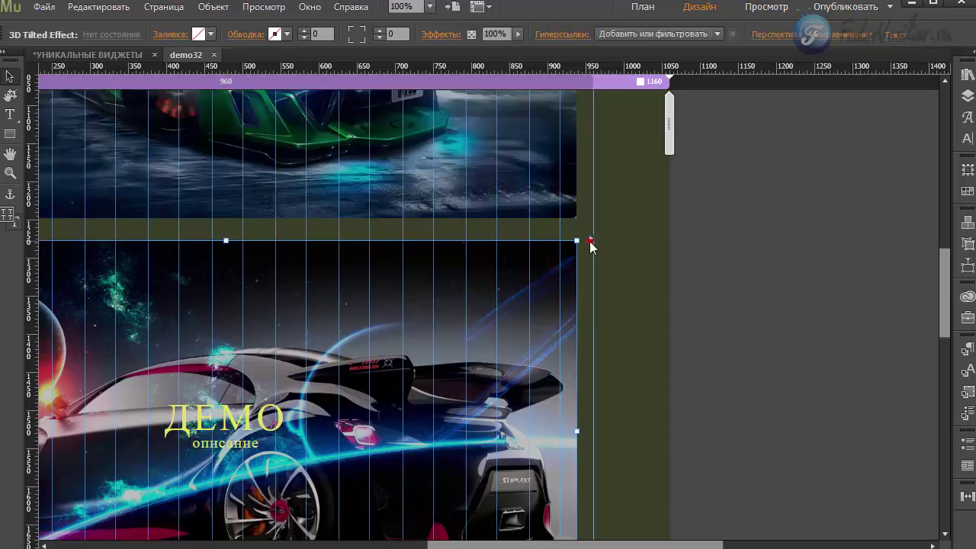
Choose a different picture from the image folder for the second copied widget
{"action": "left_click", "coordinate": [589, 240]}
{"action": "left_click", "coordinate": [691, 270]}
{"action": "double_click", "coordinate": [336, 183]}
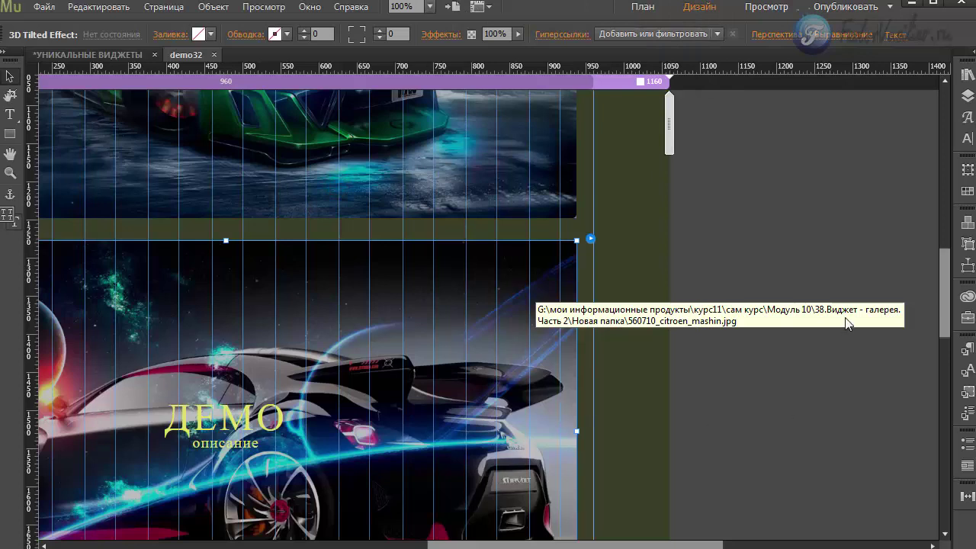
{"action": "scroll", "coordinate": [943, 309], "scroll_direction": "down", "scroll_amount": 5}
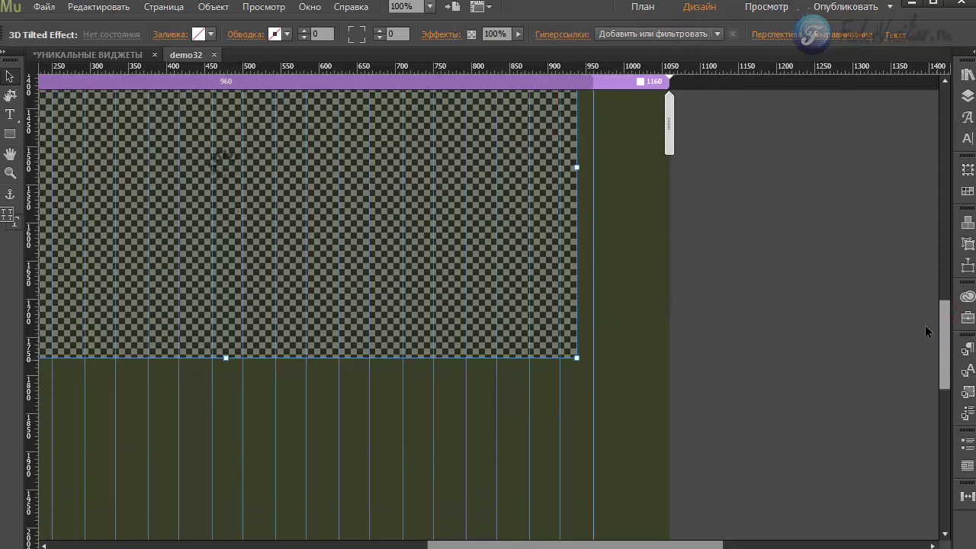
{"action": "scroll", "coordinate": [919, 275], "scroll_direction": "up", "scroll_amount": 6}
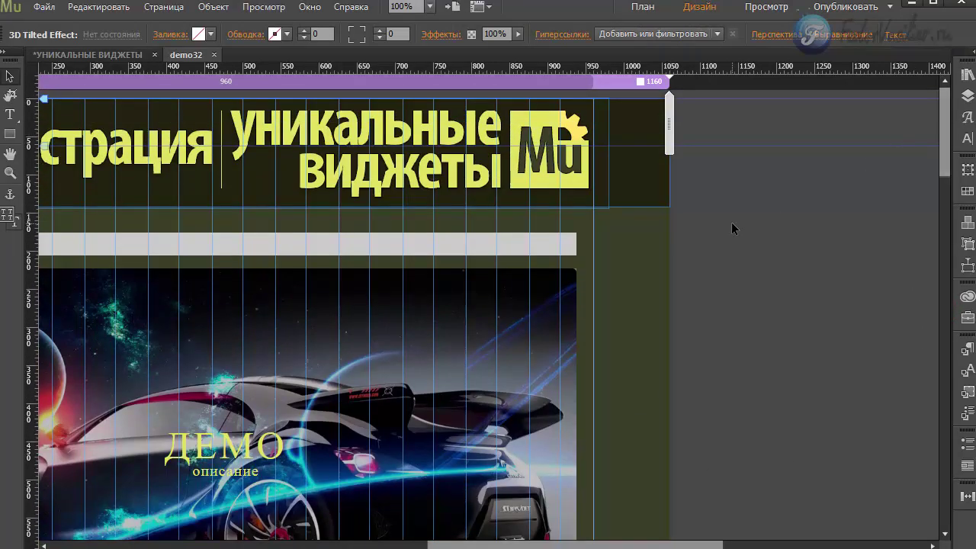
Review the settings of the 3D Tilted Effect bar above the first picture, then select the image block beneath it
{"action": "left_click", "coordinate": [568, 244]}
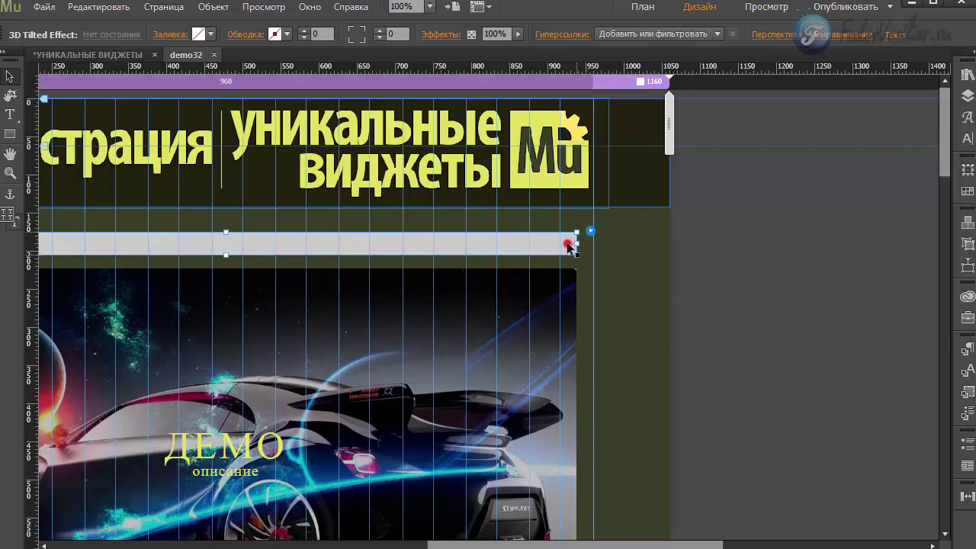
{"action": "left_click", "coordinate": [590, 231]}
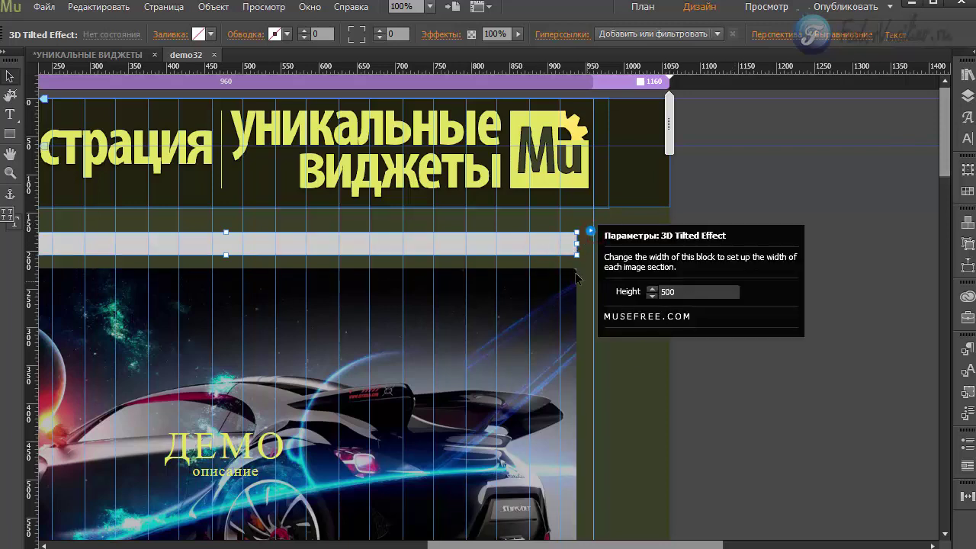
{"action": "left_click", "coordinate": [503, 277]}
{"action": "left_click", "coordinate": [623, 300]}
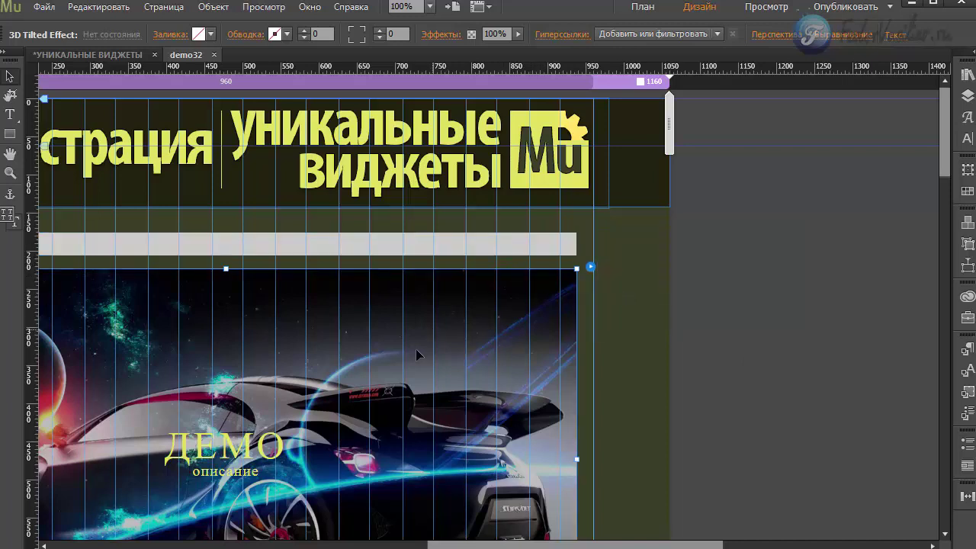
Preview the page in the browser, look through all three tilting image blocks, and close the preview
{"action": "left_click", "coordinate": [42, 7]}
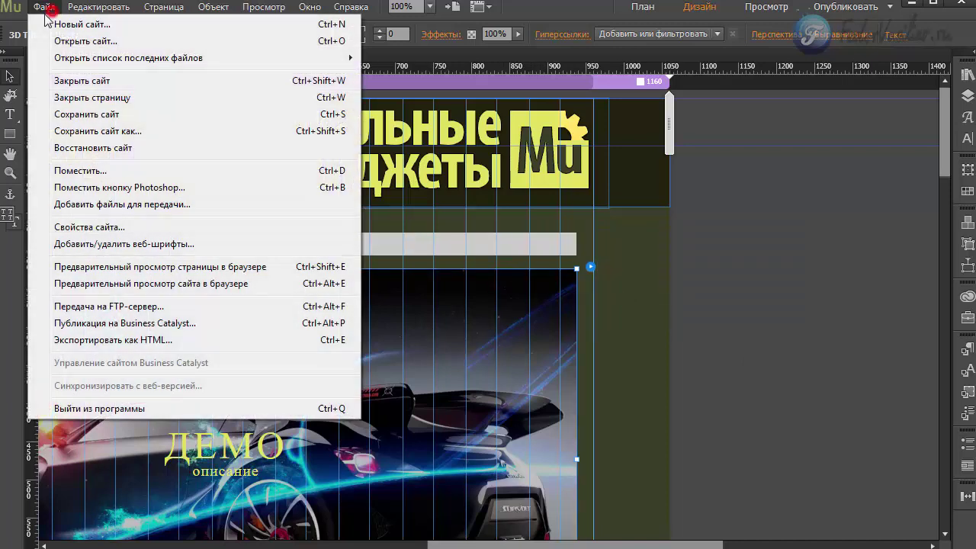
{"action": "left_click", "coordinate": [147, 267]}
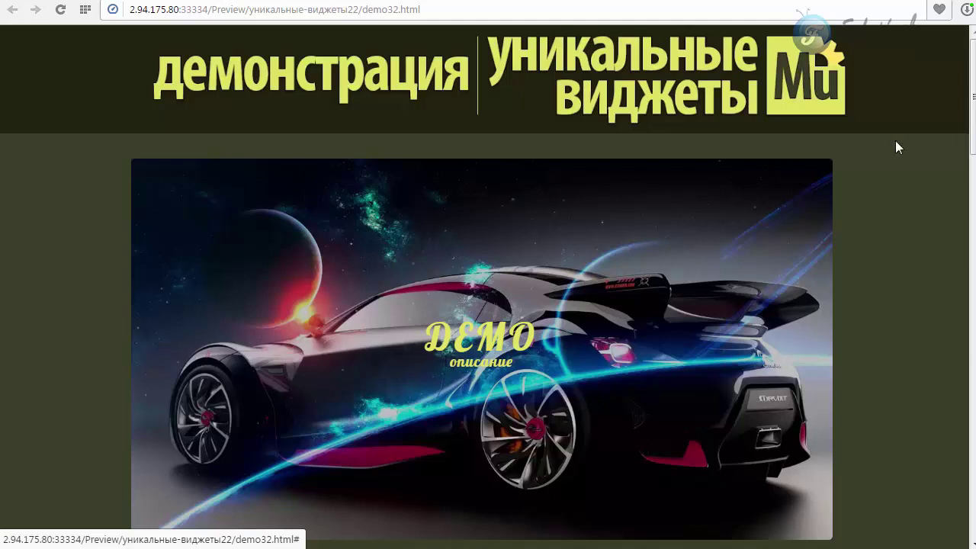
{"action": "scroll", "coordinate": [965, 215], "scroll_direction": "down", "scroll_amount": 7}
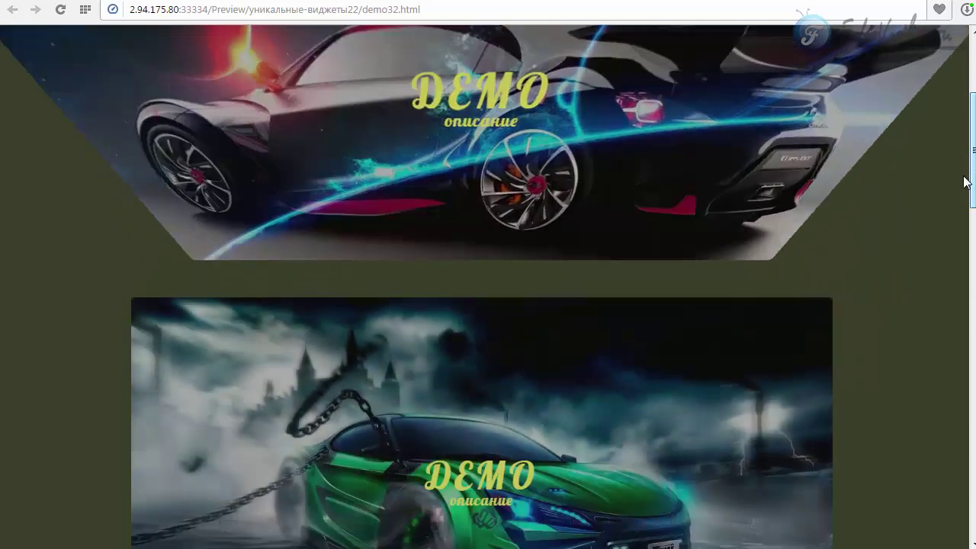
{"action": "scroll", "coordinate": [954, 282], "scroll_direction": "down", "scroll_amount": 5}
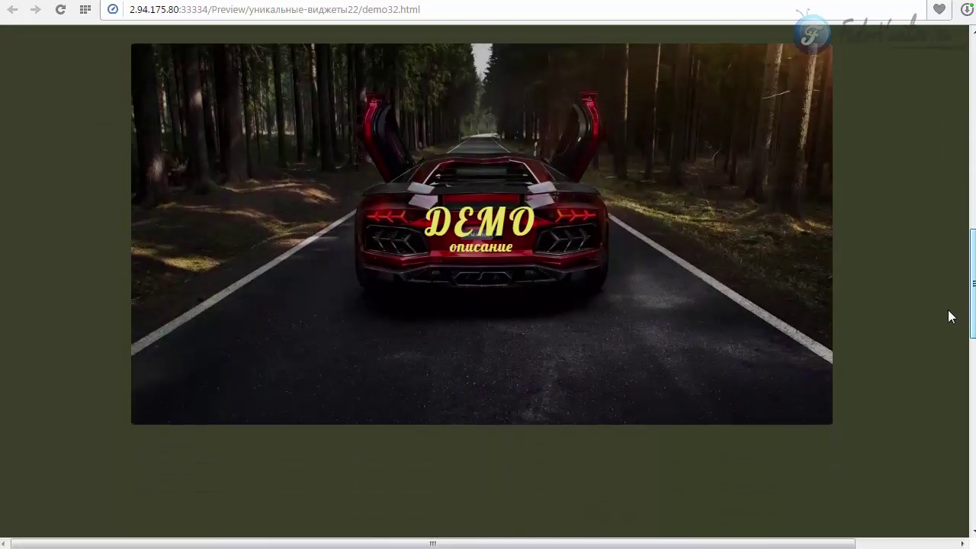
{"action": "scroll", "coordinate": [919, 305], "scroll_direction": "up", "scroll_amount": 12}
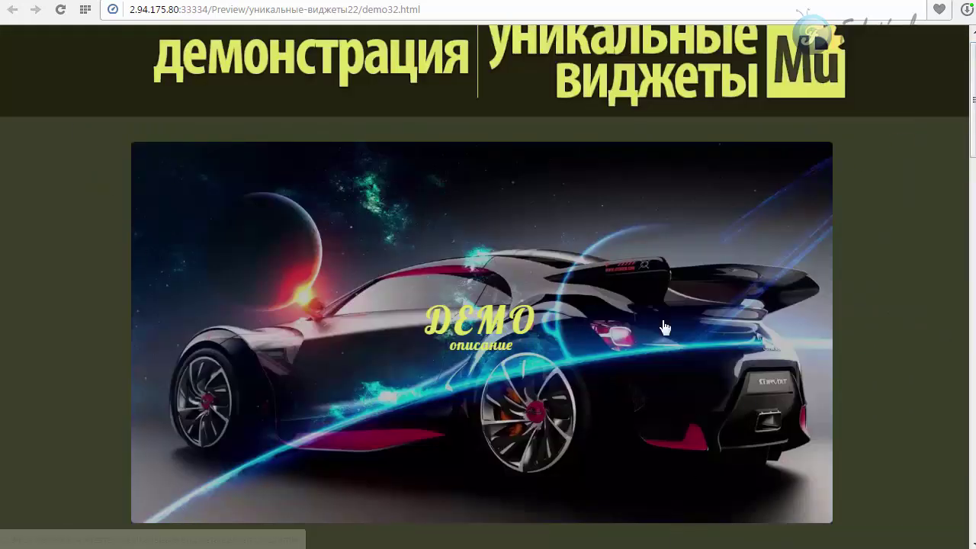
{"action": "key", "text": "alt+F4"}
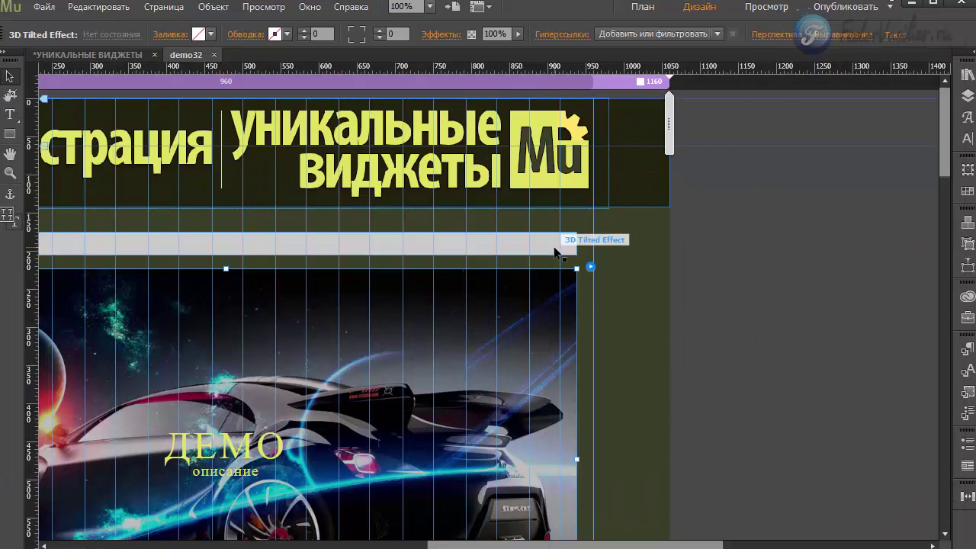
Set the Height of the 3D Tilted Effect widget above the first picture to 800
{"action": "left_click", "coordinate": [588, 235]}
{"action": "left_click", "coordinate": [668, 292]}
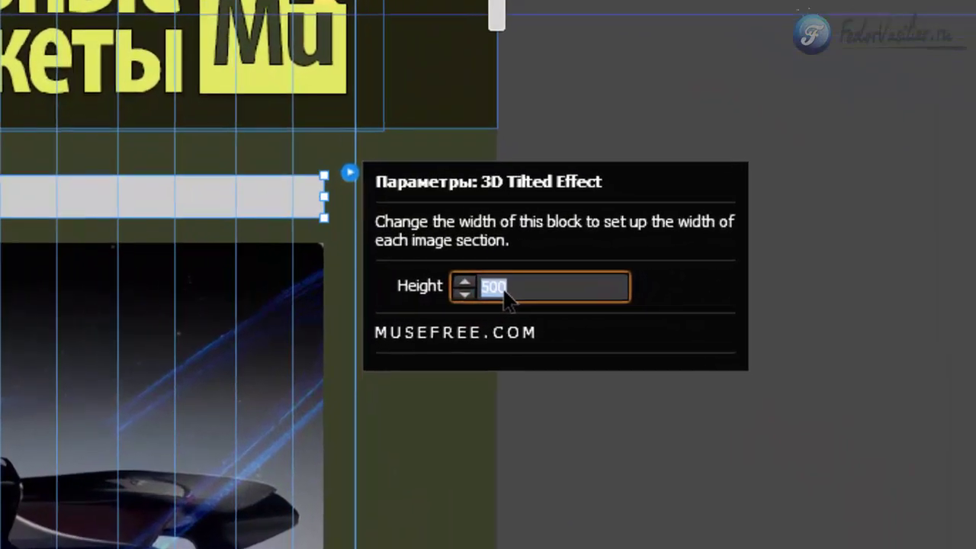
{"action": "type", "text": "800"}
{"action": "key", "text": "Return"}
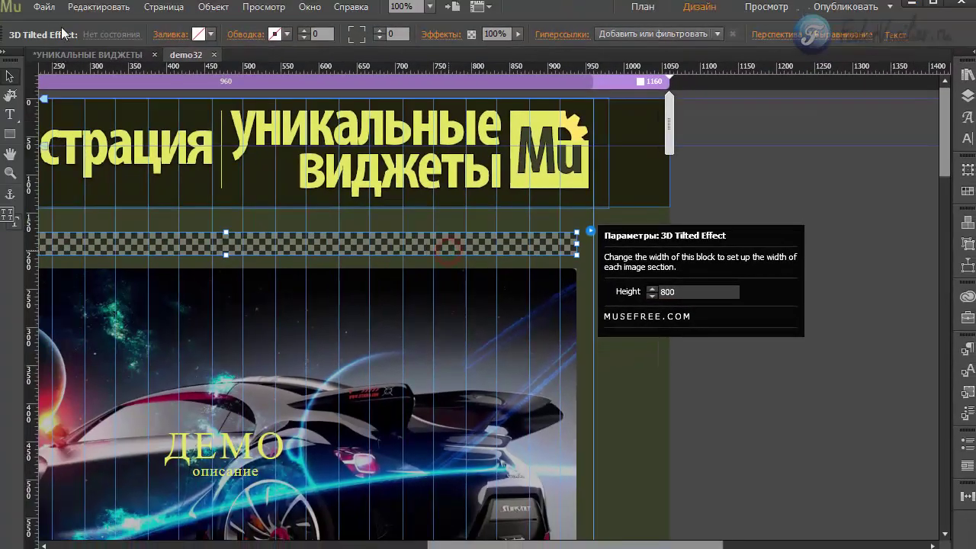
Preview the page in the browser again to examine the image block at the new height, then return to the design
{"action": "left_click", "coordinate": [43, 8]}
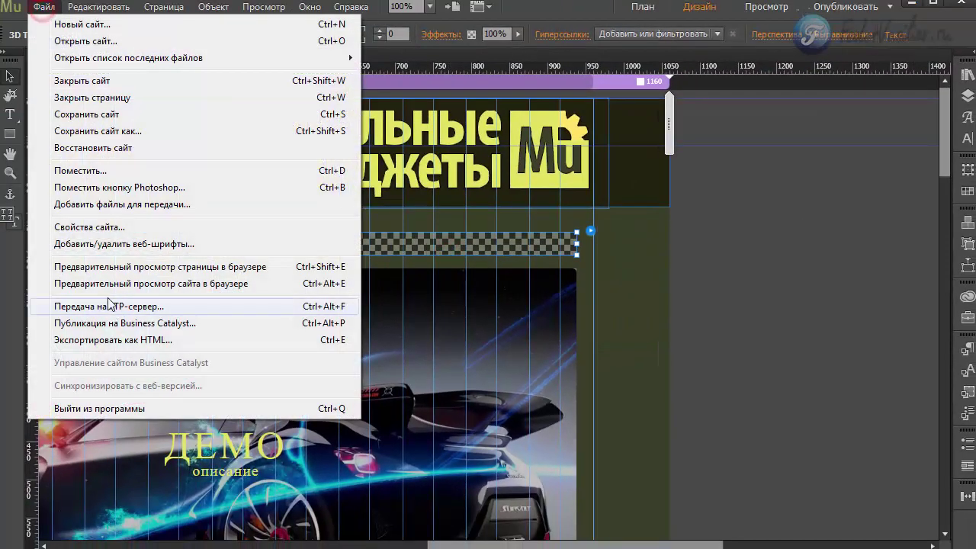
{"action": "left_click", "coordinate": [113, 264]}
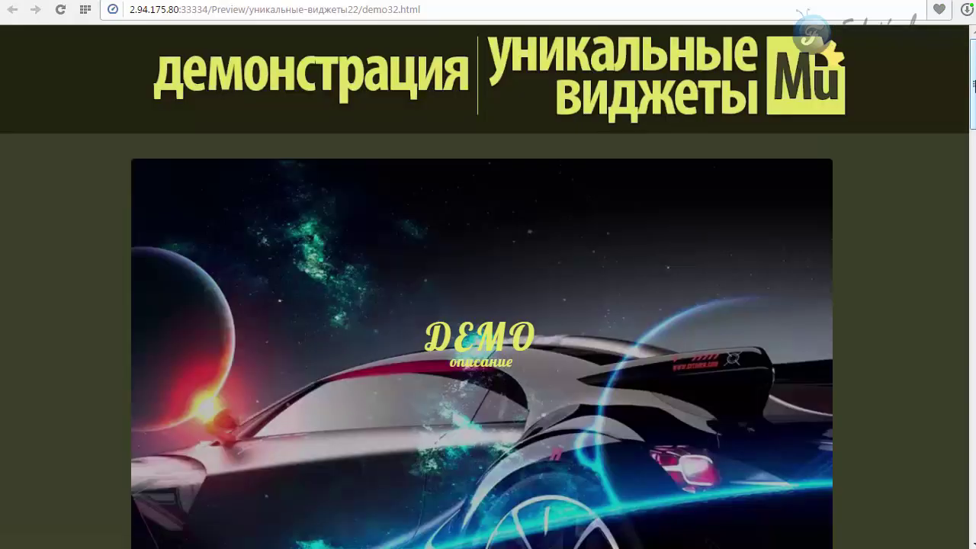
{"action": "left_click_drag", "start_coordinate": [974, 84], "coordinate": [973, 105]}
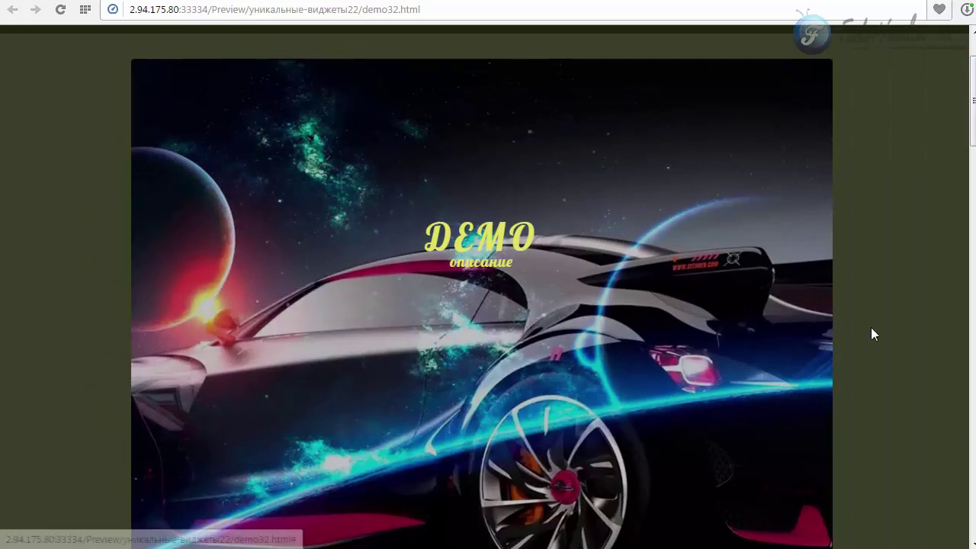
{"action": "left_click_drag", "start_coordinate": [973, 99], "coordinate": [950, 31]}
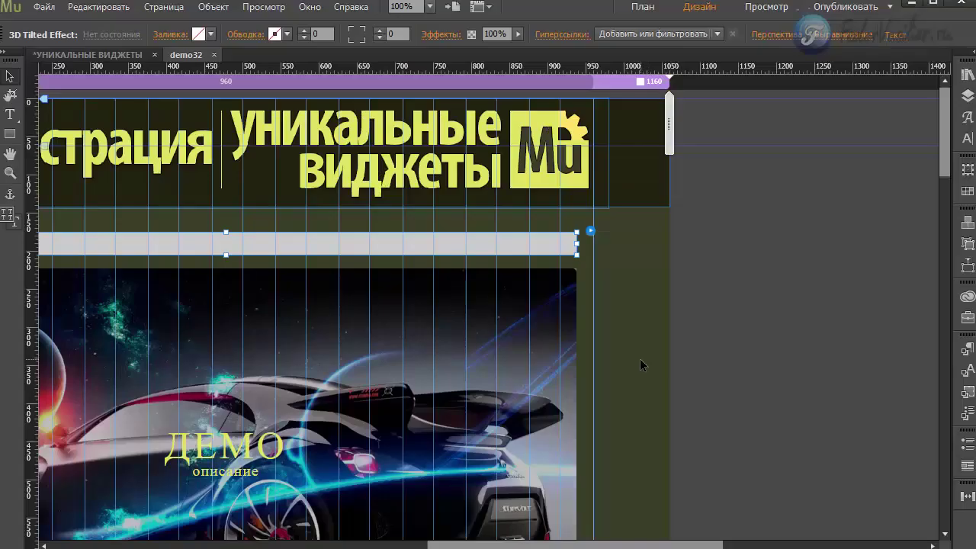